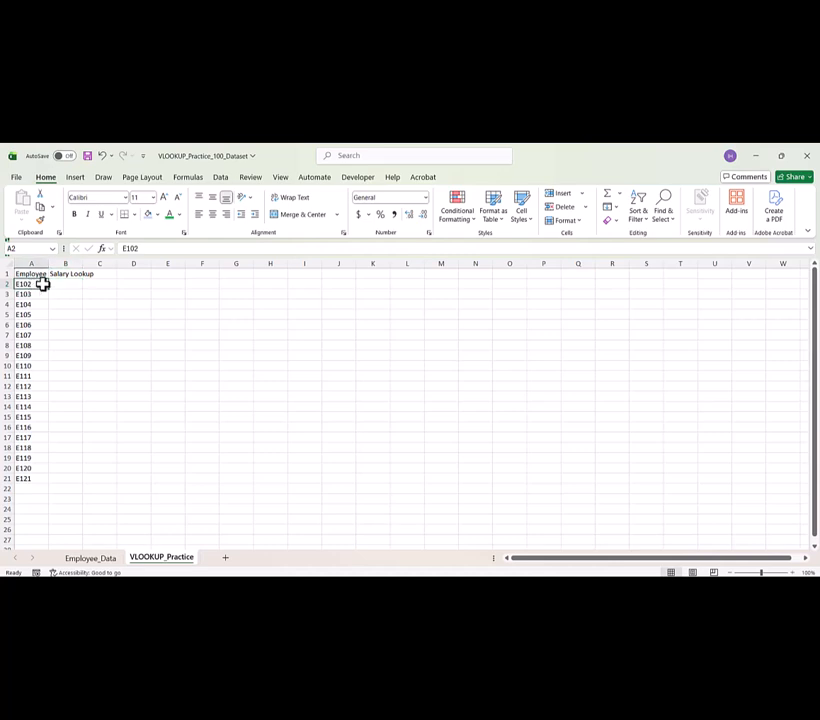
# Examine the Emp ID, Name, Department and Salary columns on Employee_Data and the employee ID list on VLOOKUP_Practice
pyautogui.click(75, 284)
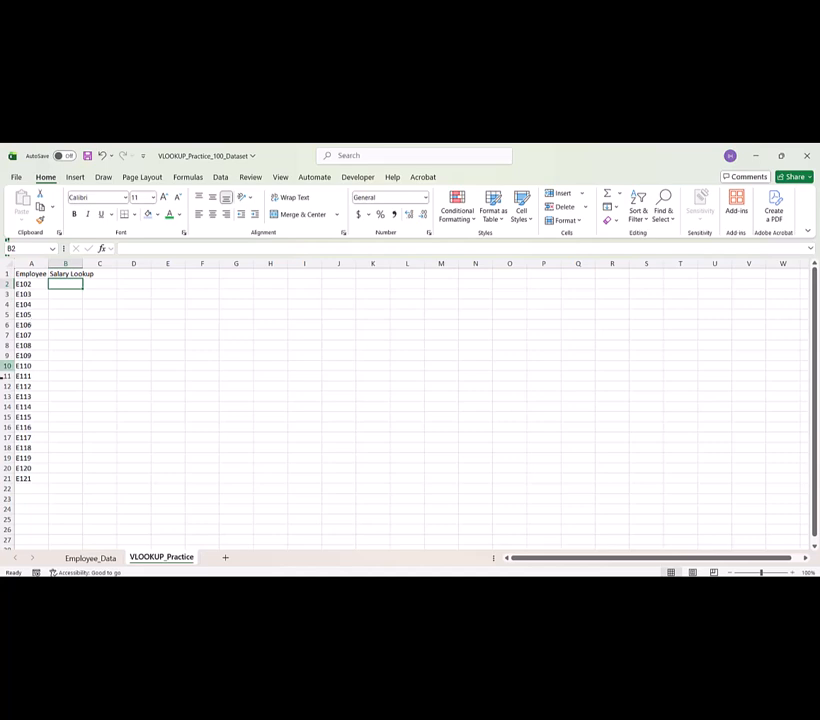
pyautogui.click(97, 566)
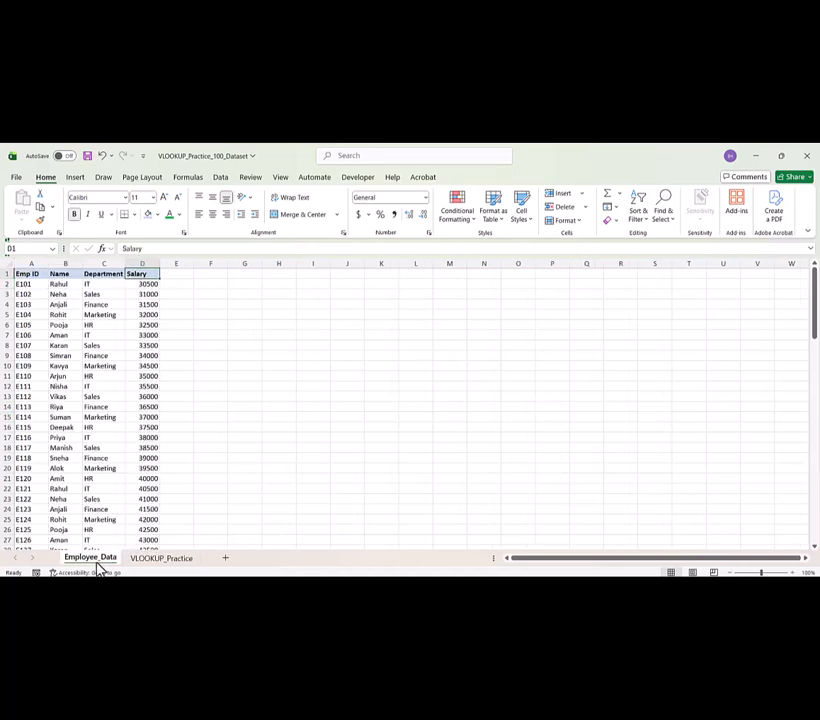
pyautogui.click(27, 275)
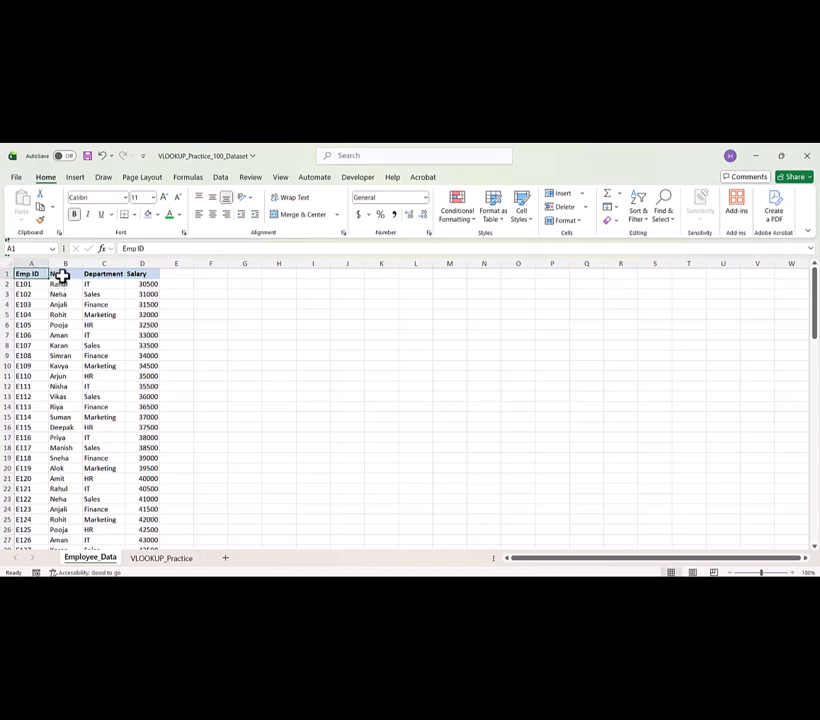
pyautogui.click(60, 275)
pyautogui.click(102, 276)
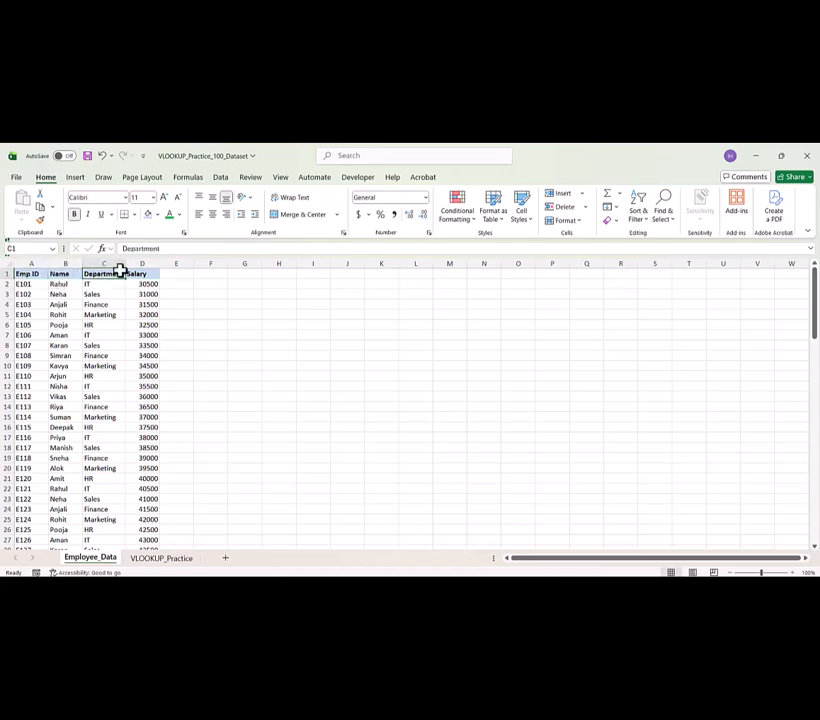
pyautogui.click(143, 273)
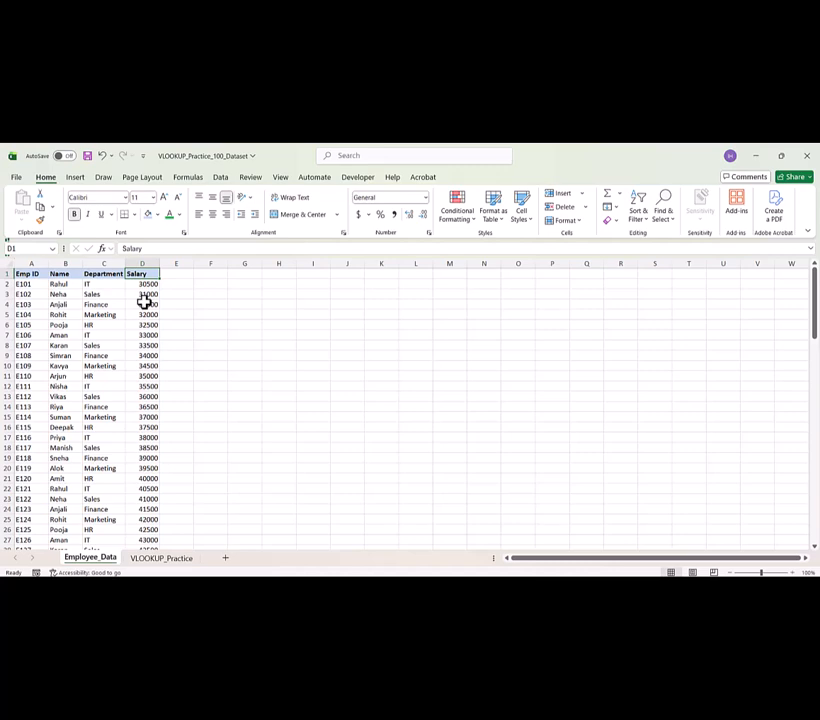
pyautogui.click(157, 560)
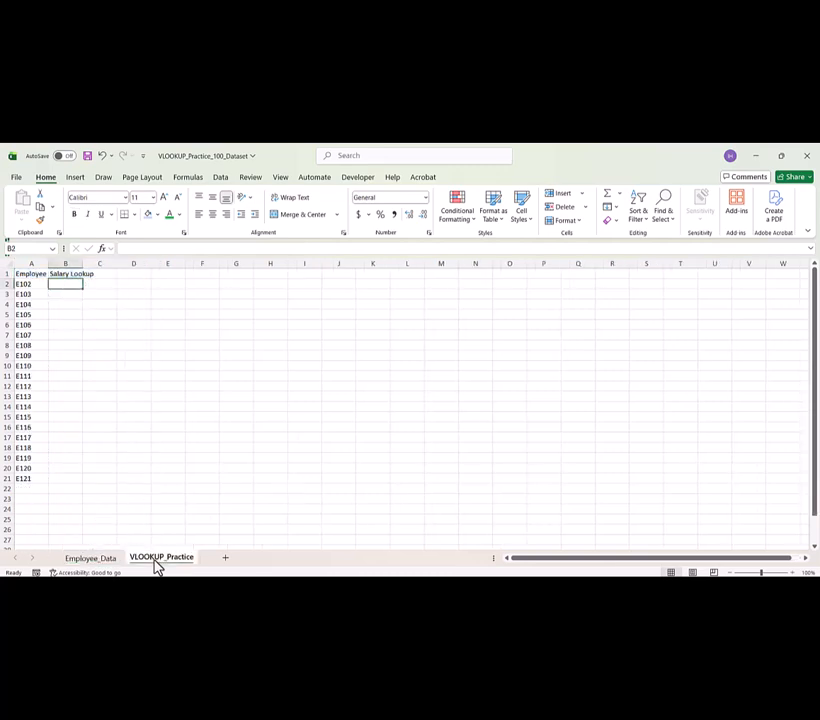
pyautogui.click(39, 284)
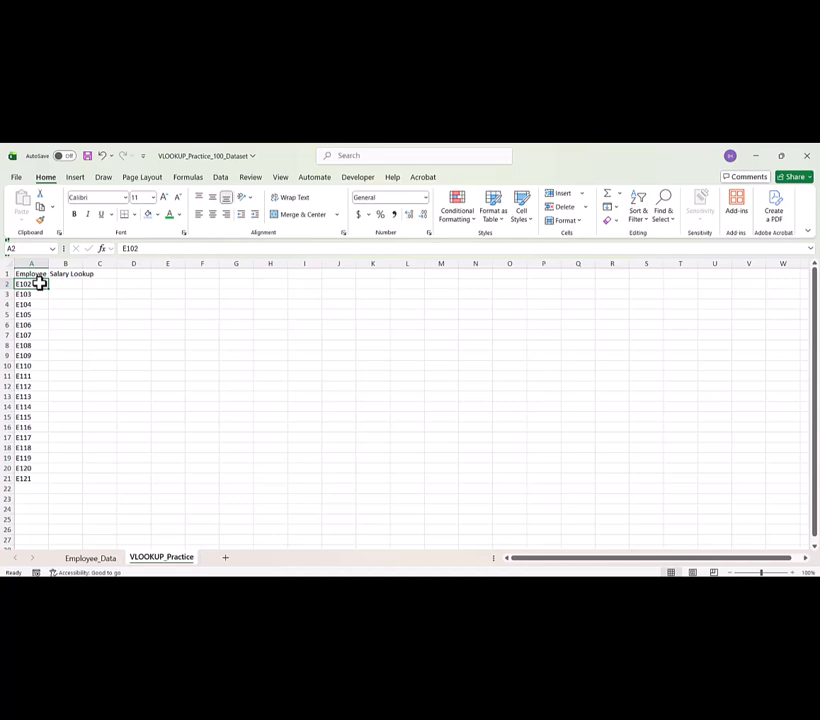
pyautogui.hotkey('ctrl', 'shift', 'Down')
# Start a VLOOKUP formula in cell B2 of VLOOKUP_Practice with A2 as the lookup value
pyautogui.click(69, 285)
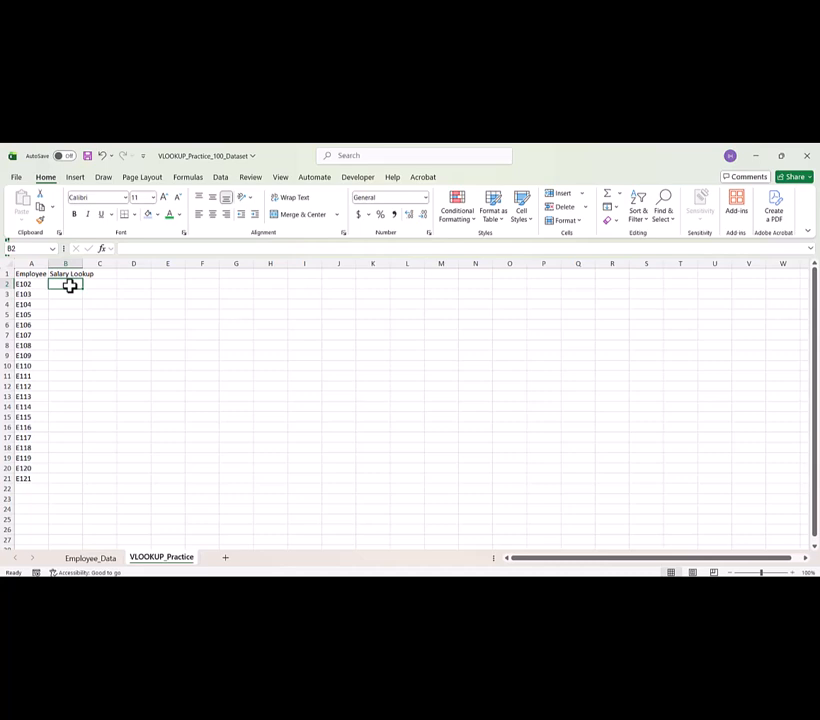
pyautogui.write('=')
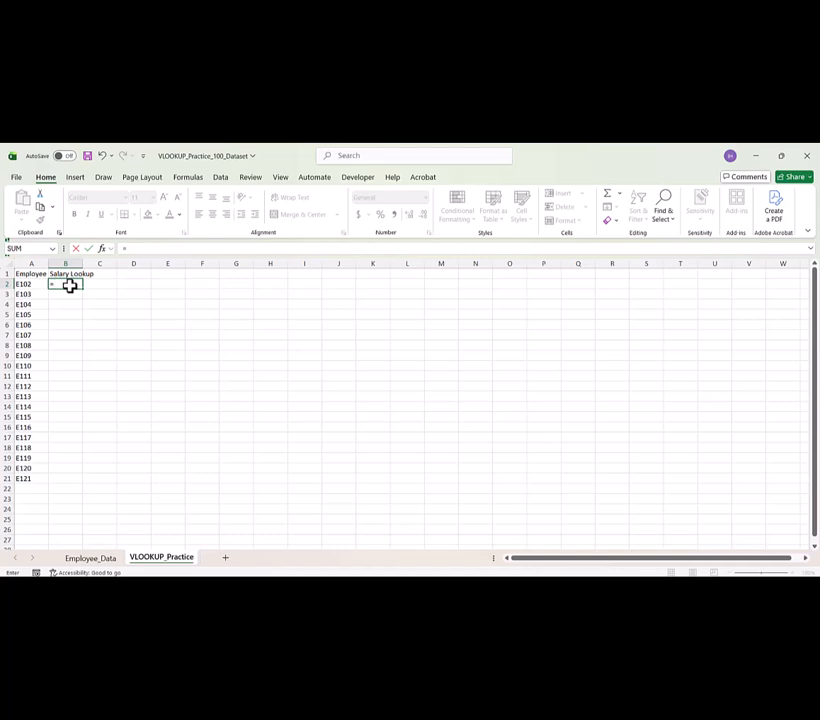
pyautogui.write('vl')
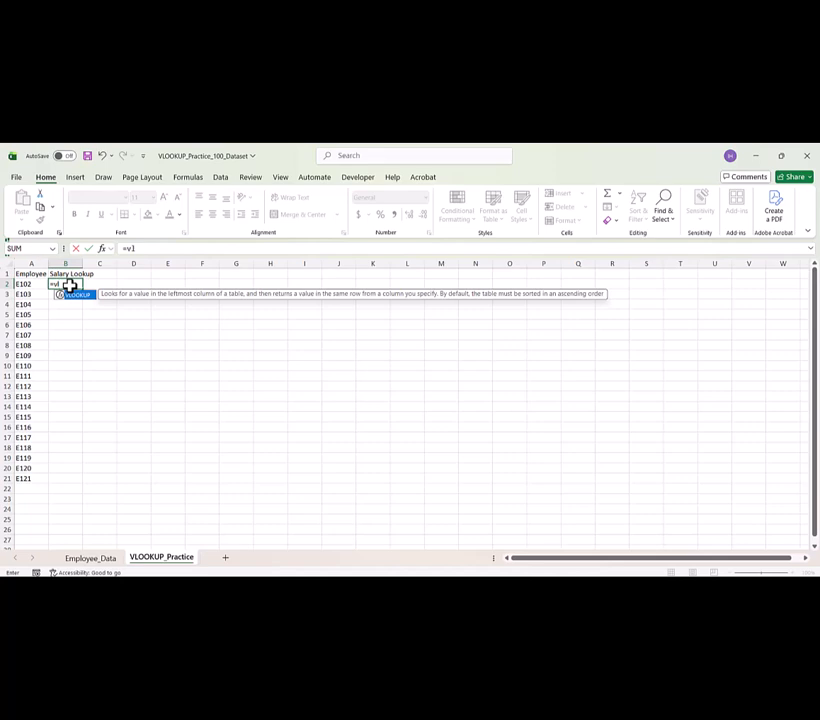
pyautogui.write('oo')
pyautogui.press('Tab')
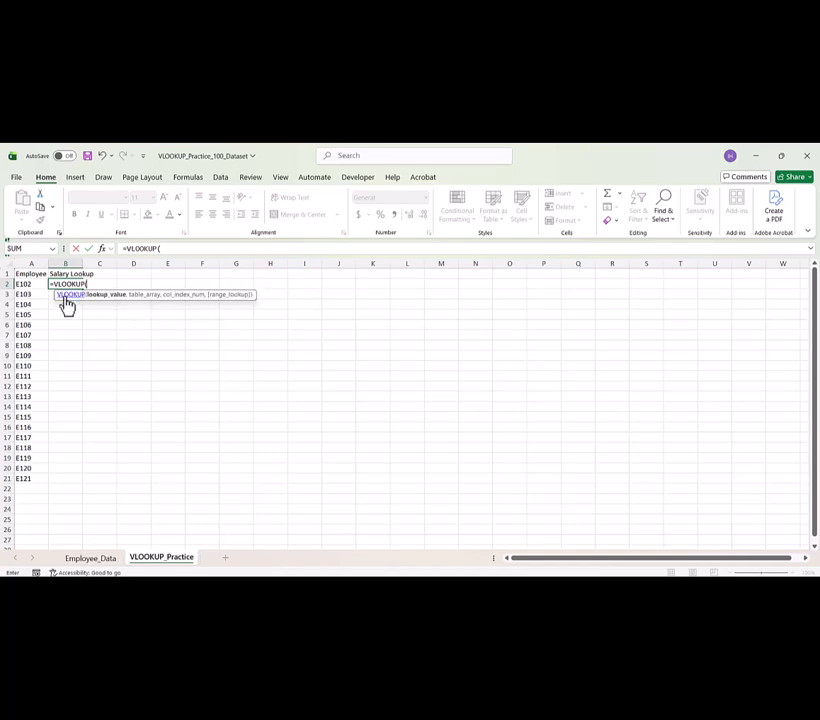
pyautogui.click(21, 283)
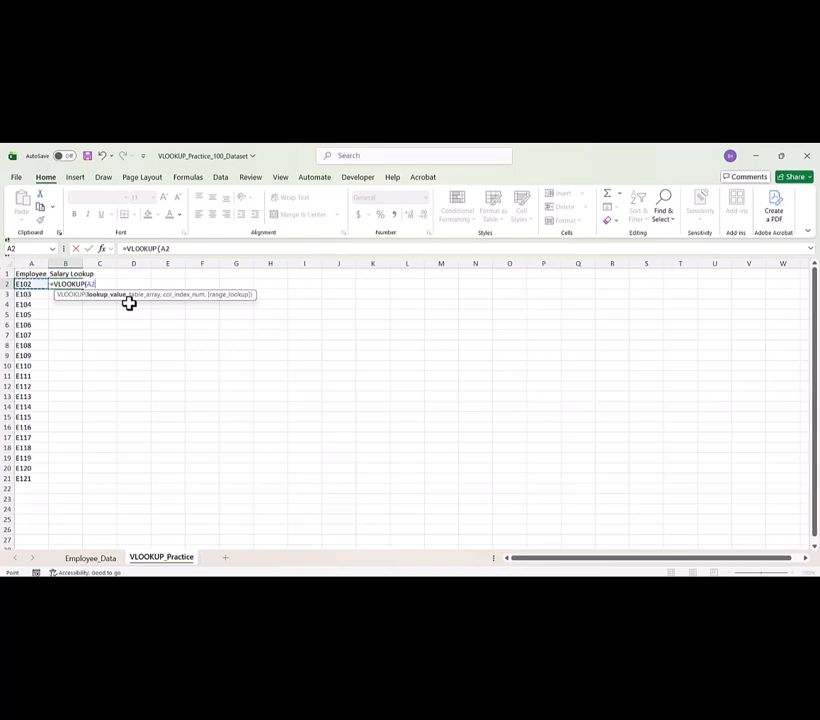
pyautogui.write(',')
# Set the formula's table array to the whole columns A:D of the Employee_Data sheet
pyautogui.click(100, 562)
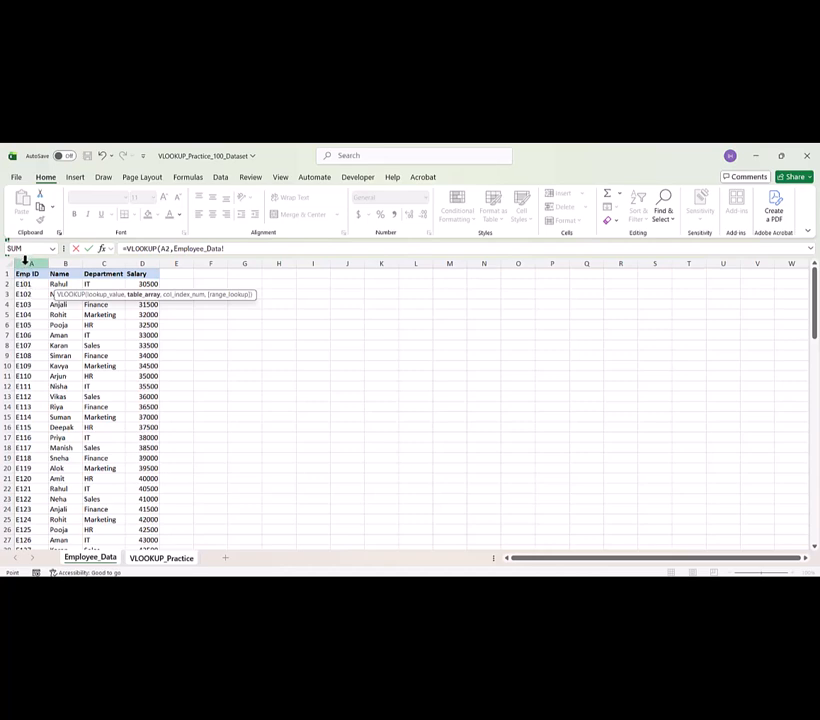
pyautogui.click(26, 272)
pyautogui.hotkey('ctrl', 'shift', 'Down')
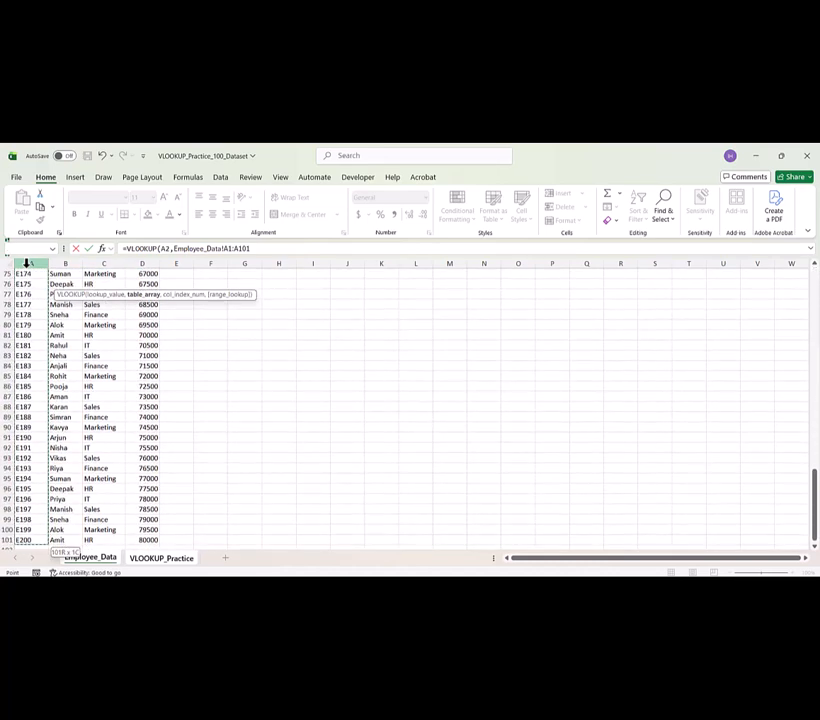
pyautogui.hotkey('ctrl', 'shift', 'Up')
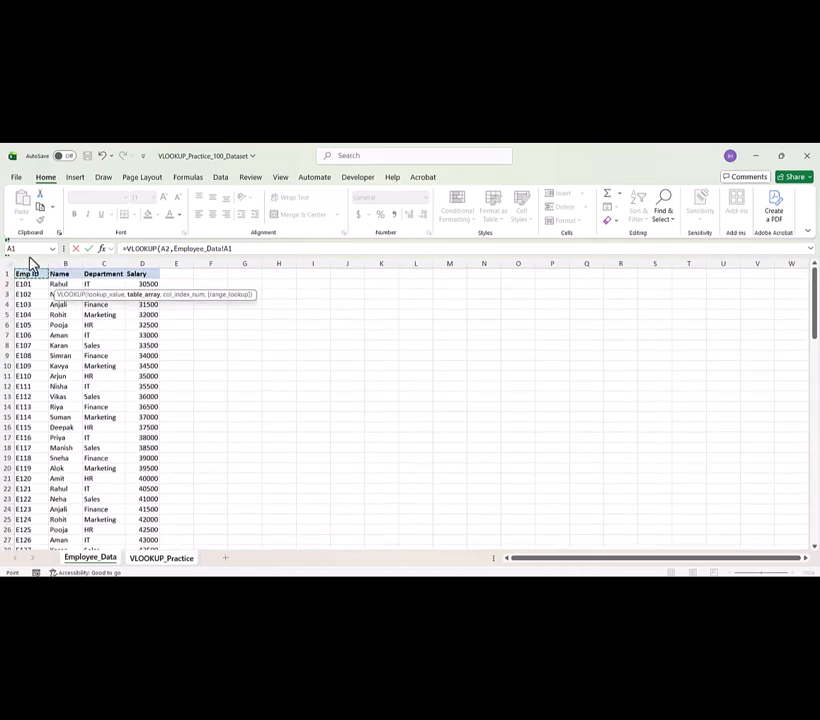
pyautogui.click(29, 262)
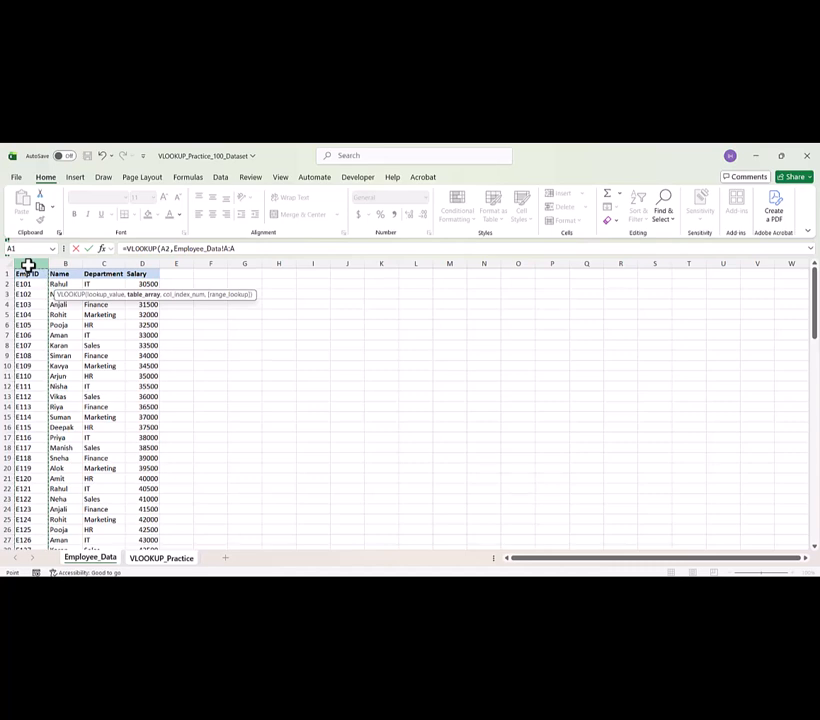
pyautogui.hotkey('shift', 'Right')
pyautogui.hotkey('shift', 'Right')
pyautogui.hotkey('shift', 'Right')
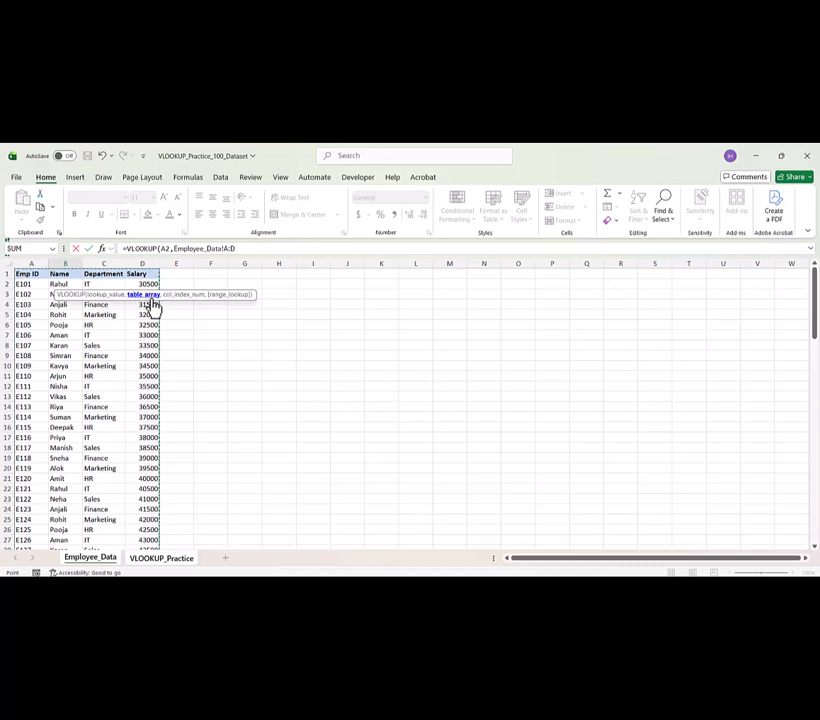
# Complete the VLOOKUP formula with column index 4 and FALSE for an exact match, and enter it
pyautogui.write(',4')
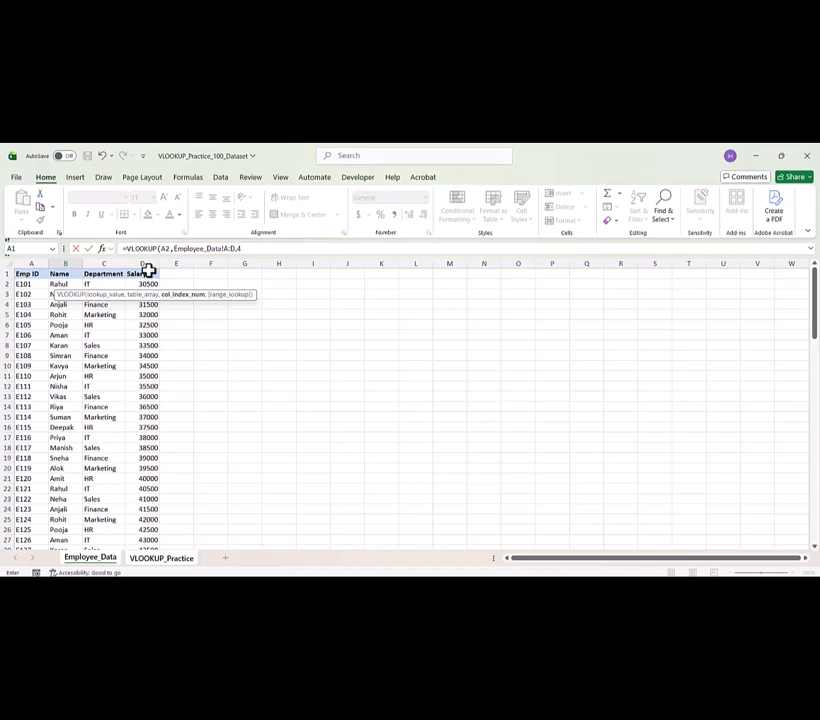
pyautogui.write(',')
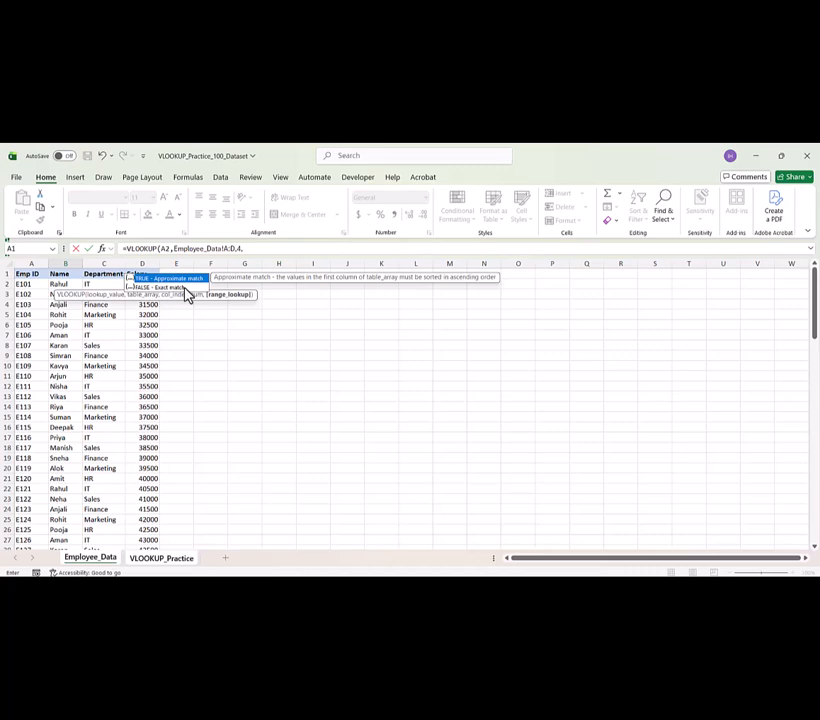
pyautogui.write('f')
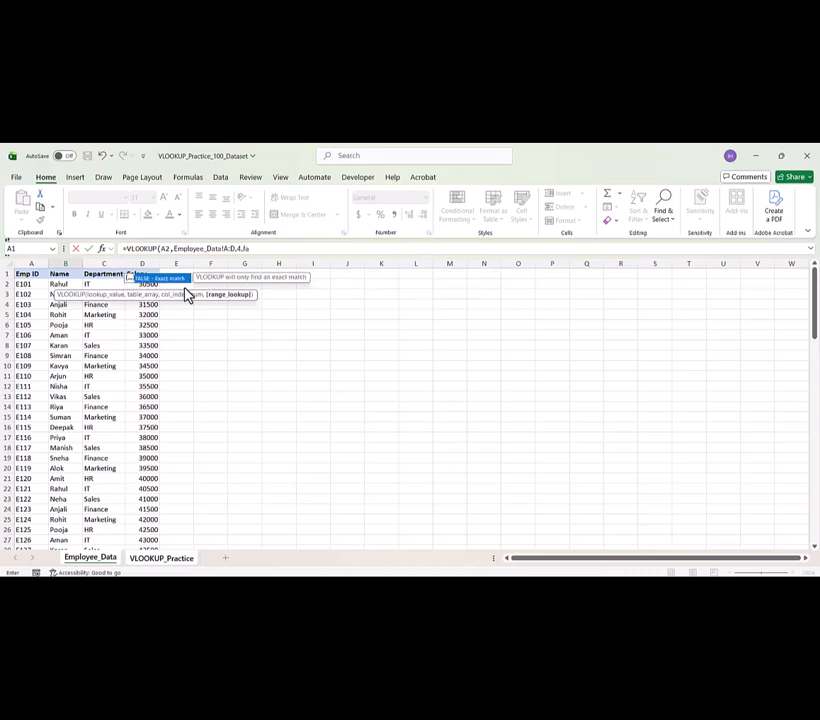
pyautogui.write('a')
pyautogui.press('Tab')
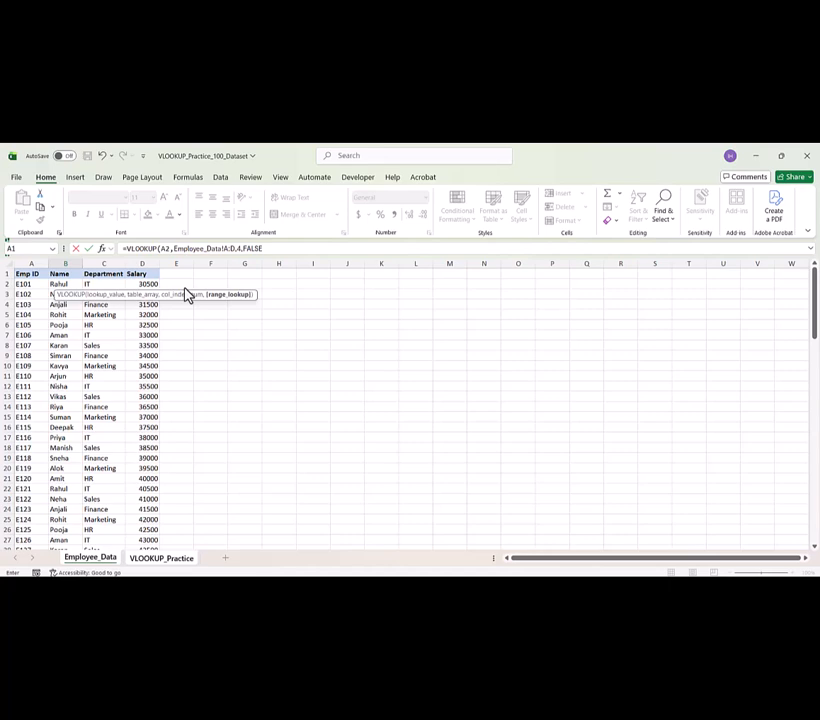
pyautogui.press('BackSpace')
pyautogui.press('BackSpace')
pyautogui.press('BackSpace')
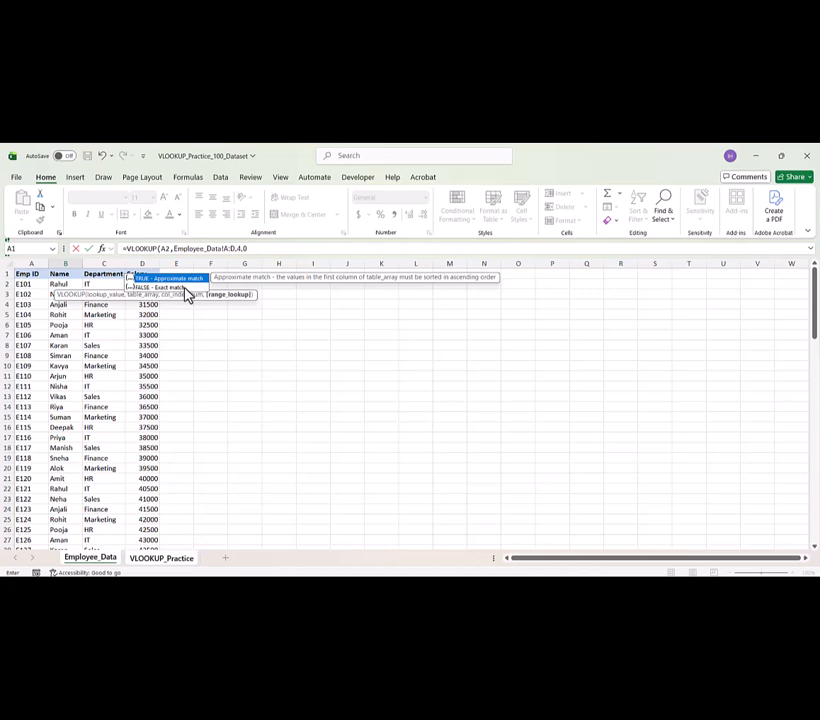
pyautogui.write('false')
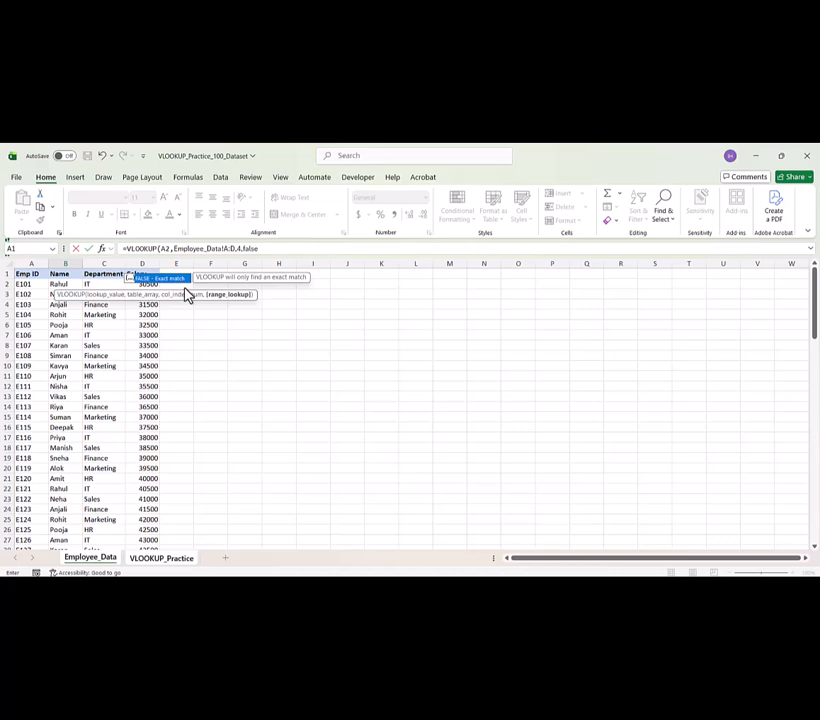
pyautogui.write(')')
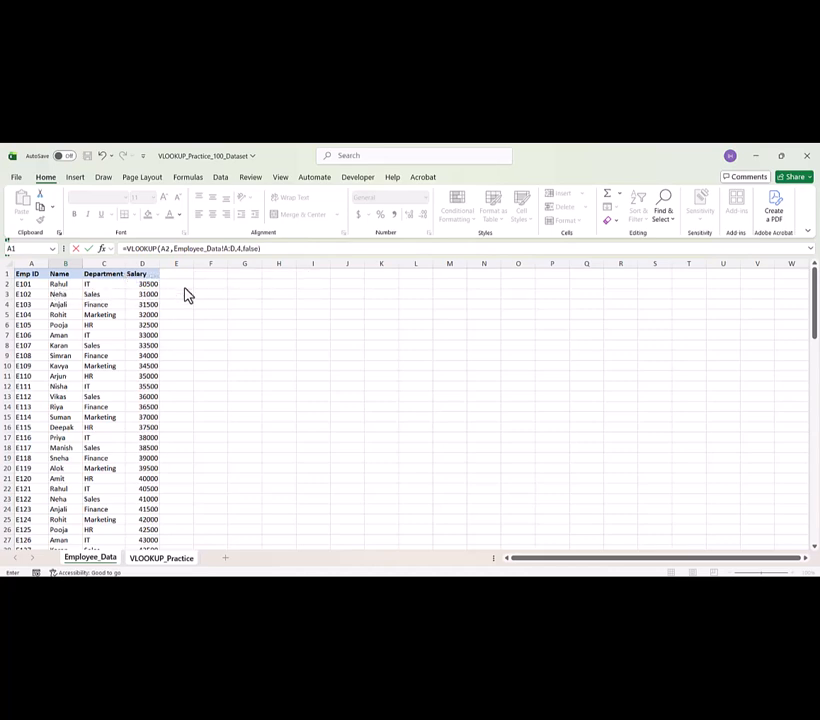
pyautogui.press('Return')
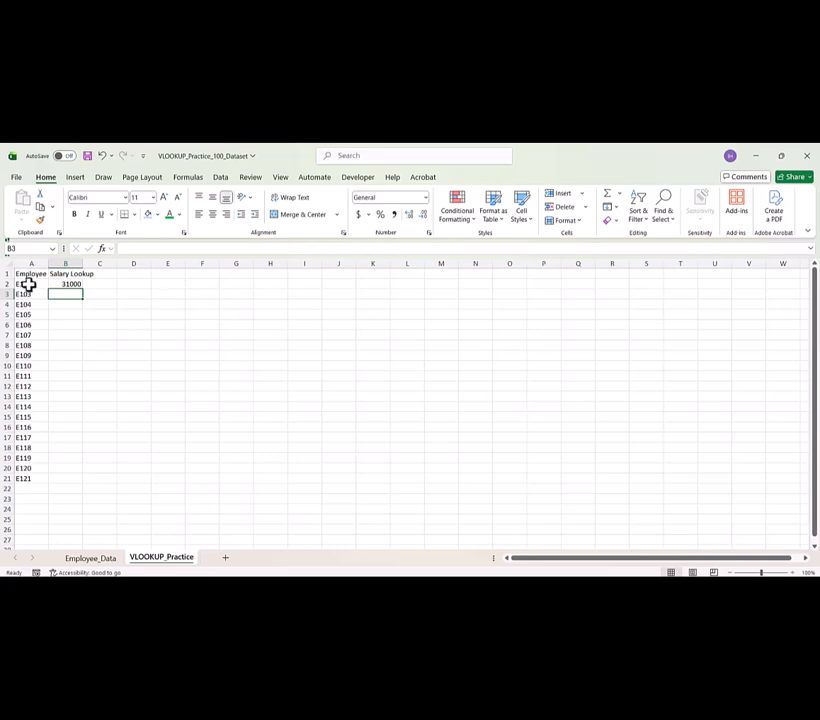
# Verify the B2 result by finding the employee ID from A2 on Employee_Data and checking its salary
pyautogui.moveTo(24, 284); pyautogui.dragTo(73, 283)
pyautogui.click(76, 283)
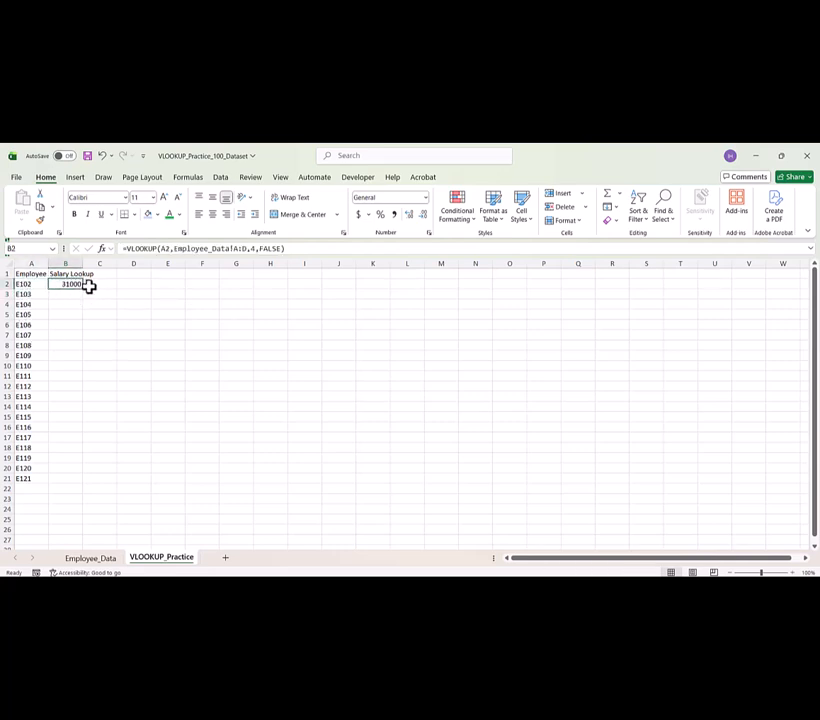
pyautogui.click(33, 284)
pyautogui.hotkey('ctrl', 'c')
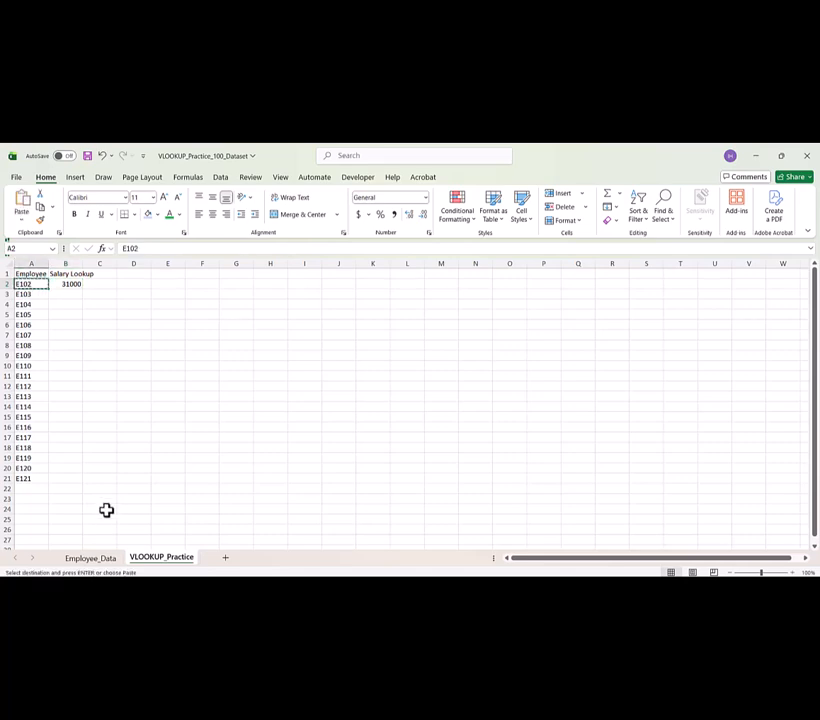
pyautogui.click(89, 558)
pyautogui.hotkey('ctrl', 'f')
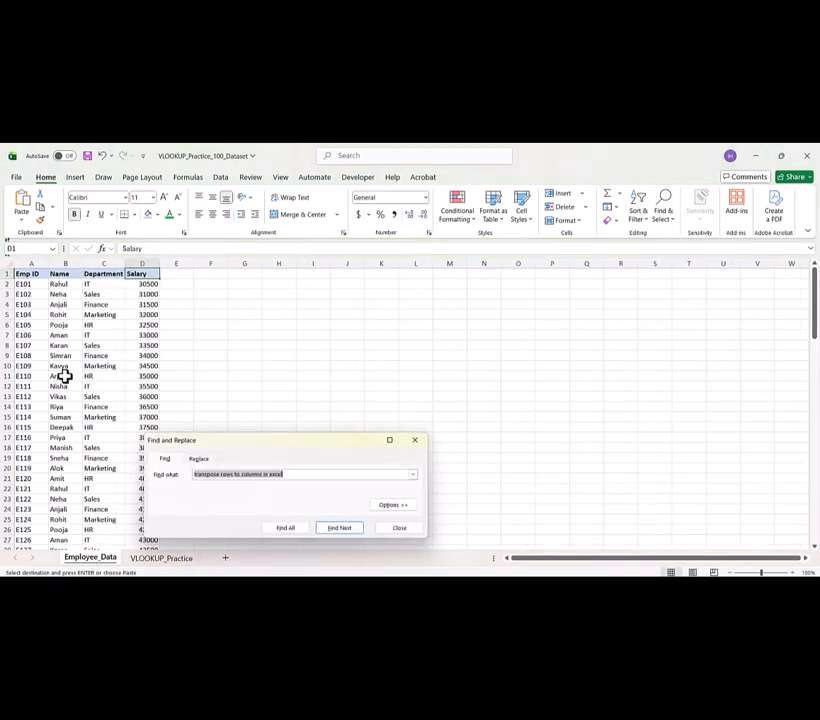
pyautogui.hotkey('ctrl', 'v')
pyautogui.press('Return')
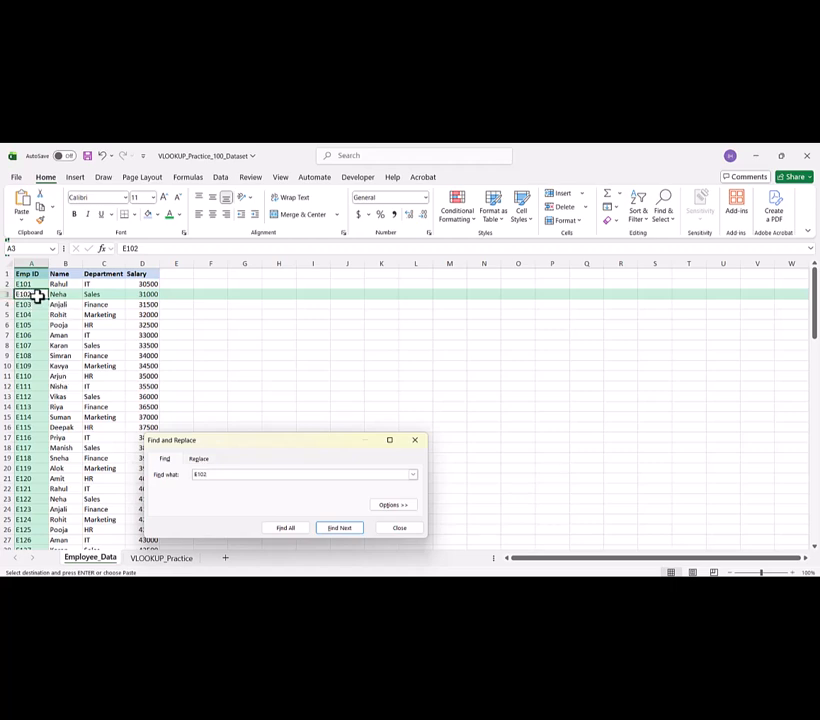
pyautogui.click(151, 294)
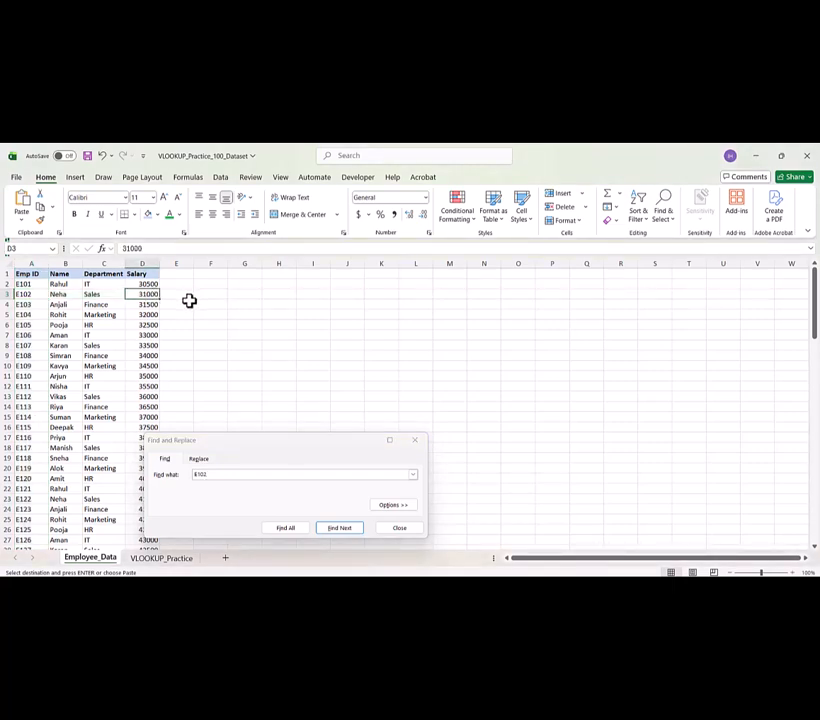
pyautogui.click(416, 442)
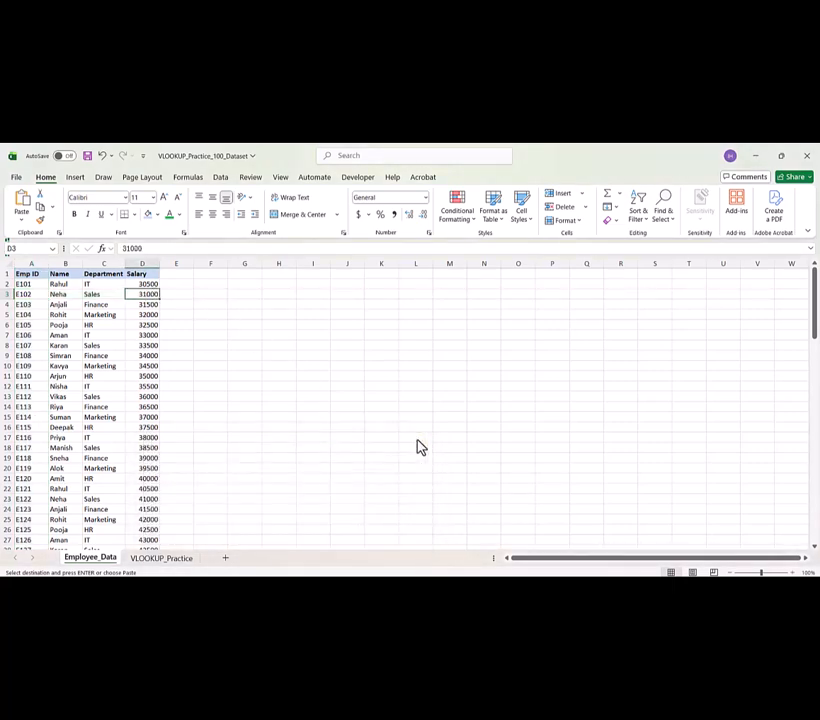
# Fill the VLOOKUP formula from B2 down to B21 on the VLOOKUP_Practice sheet
pyautogui.click(161, 558)
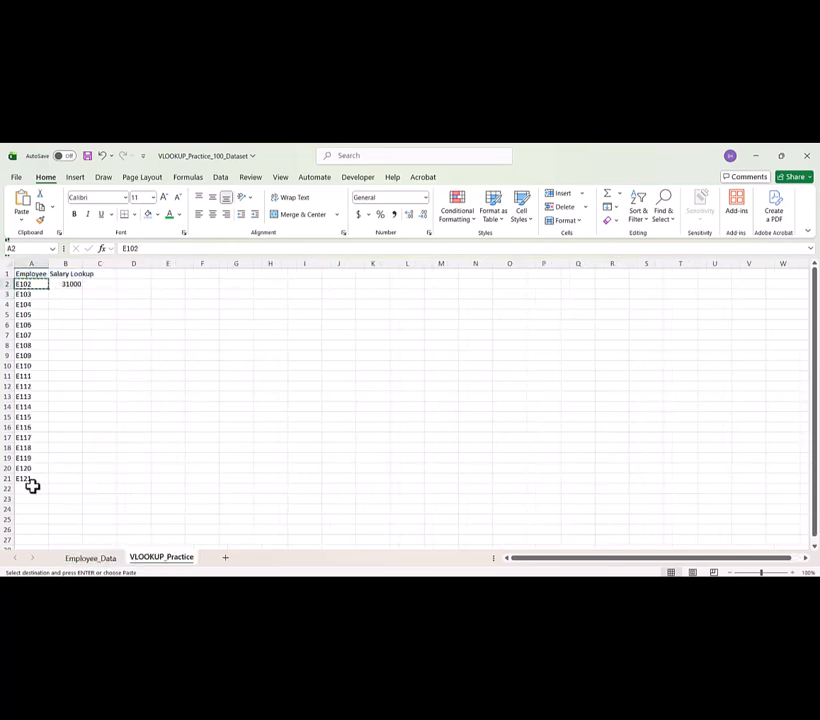
pyautogui.click(72, 284)
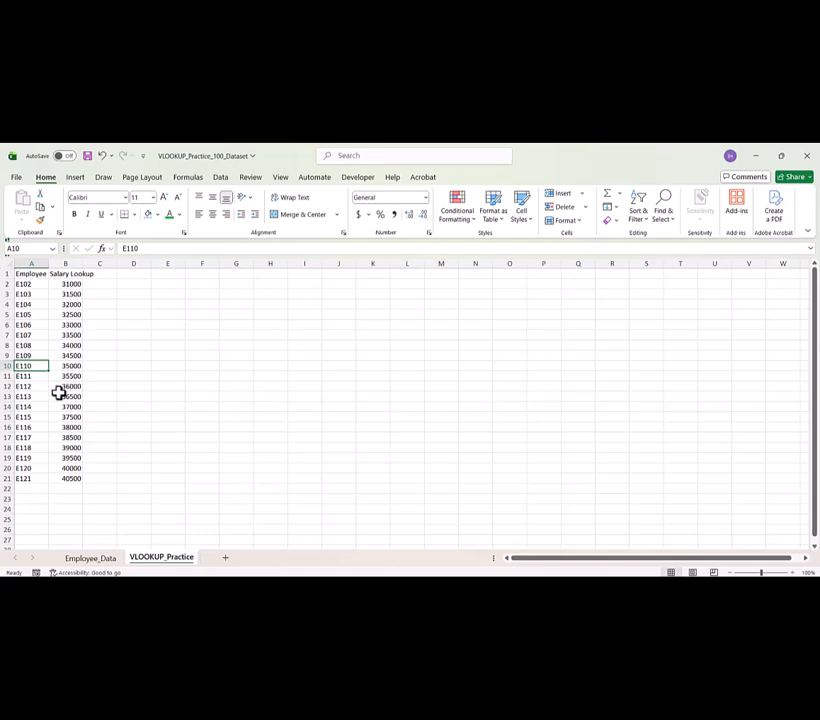
# Verify the B11 lookup result by finding the employee ID from A11 on Employee_Data and comparing its salary
pyautogui.click(28, 377)
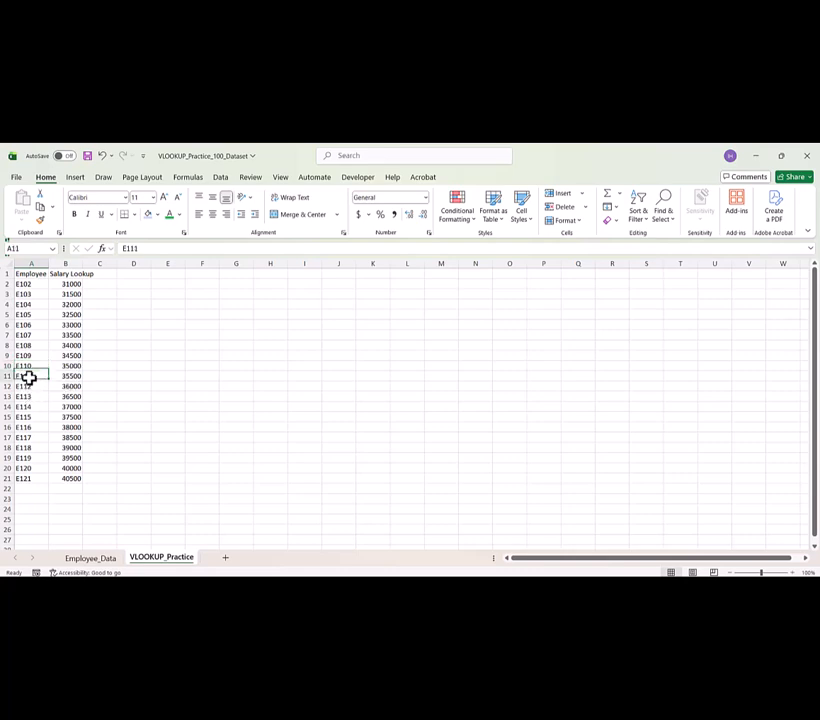
pyautogui.click(90, 560)
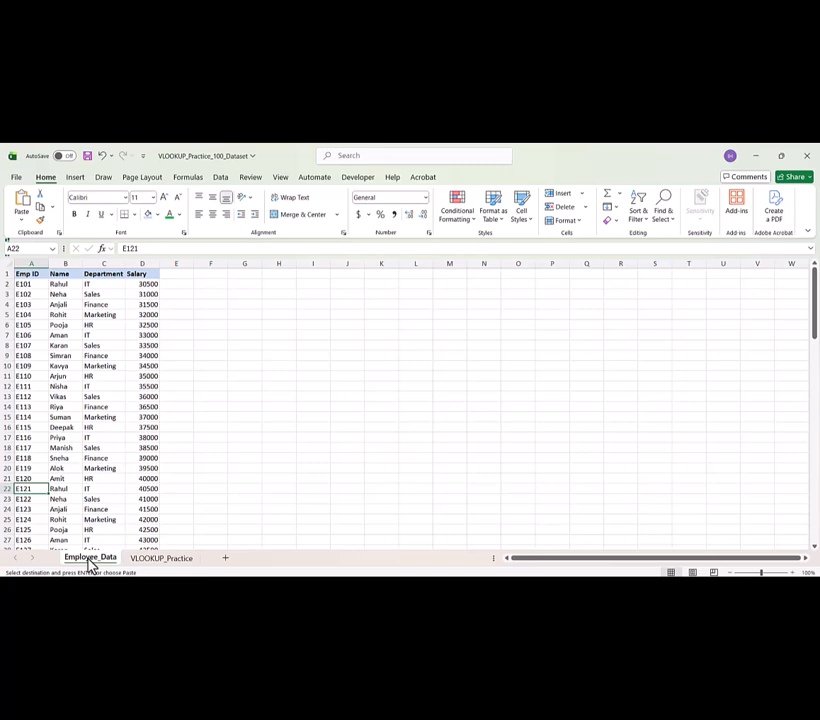
pyautogui.hotkey('ctrl', 'f')
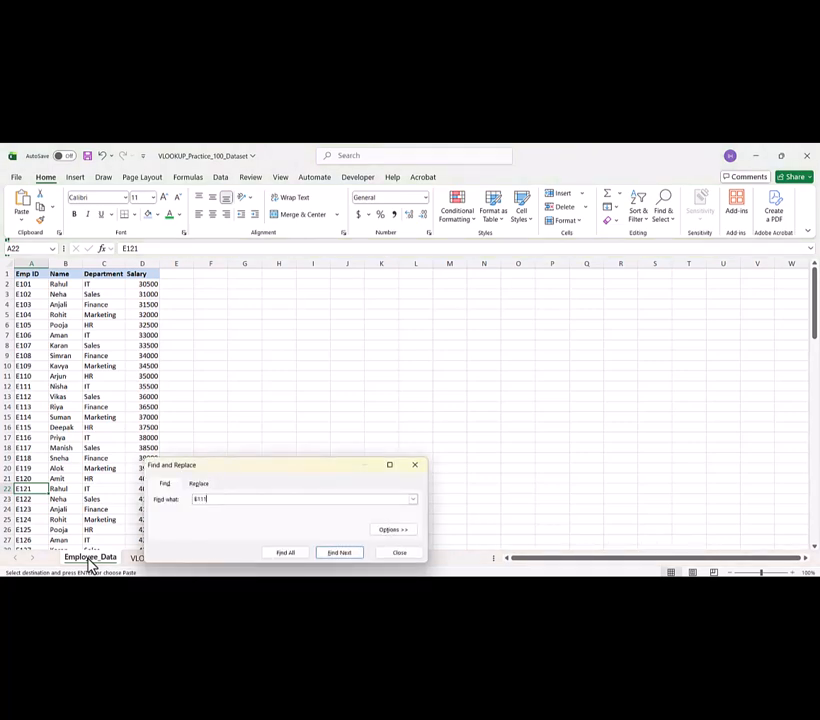
pyautogui.press('Return')
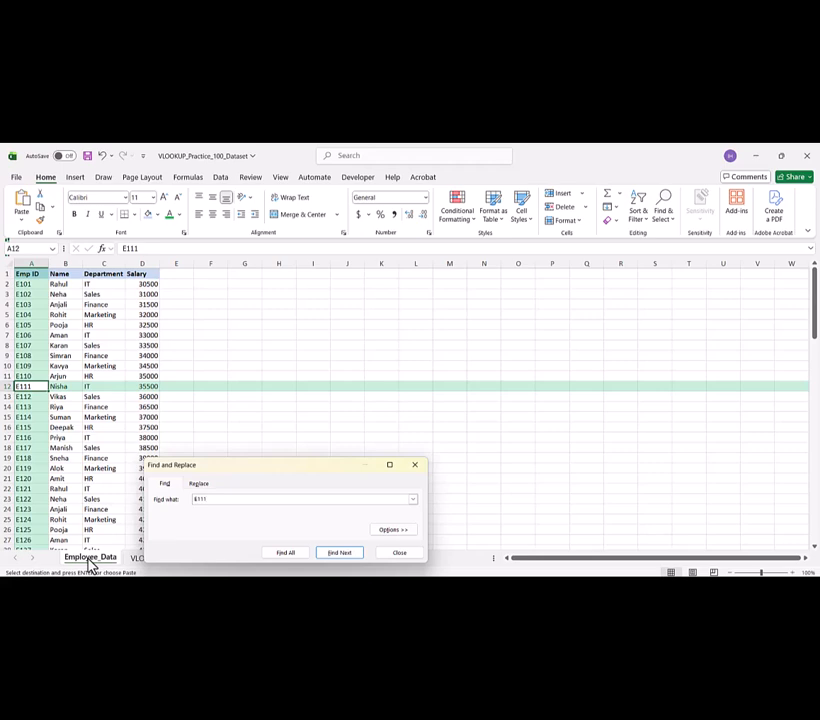
pyautogui.click(141, 557)
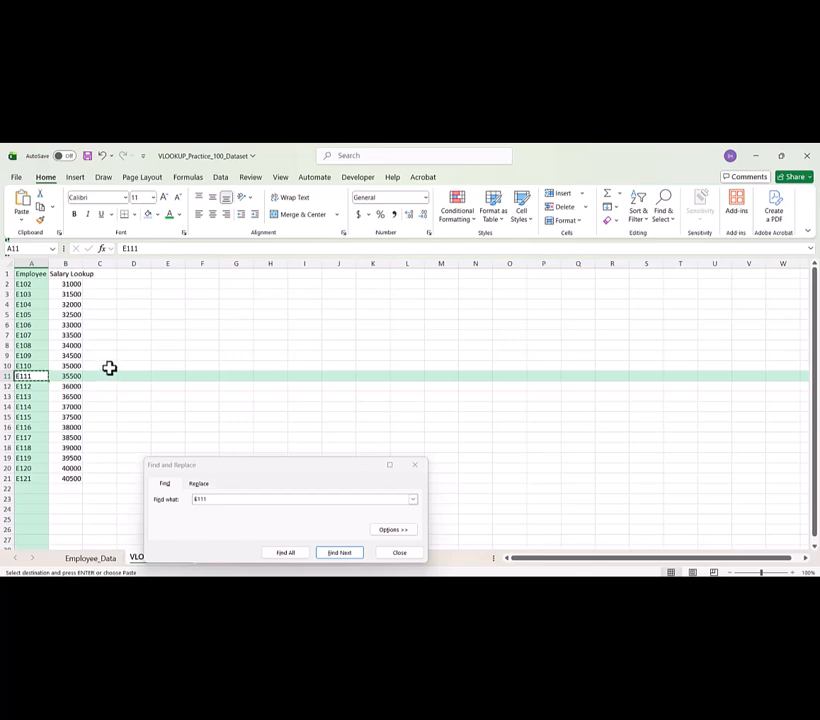
pyautogui.click(409, 556)
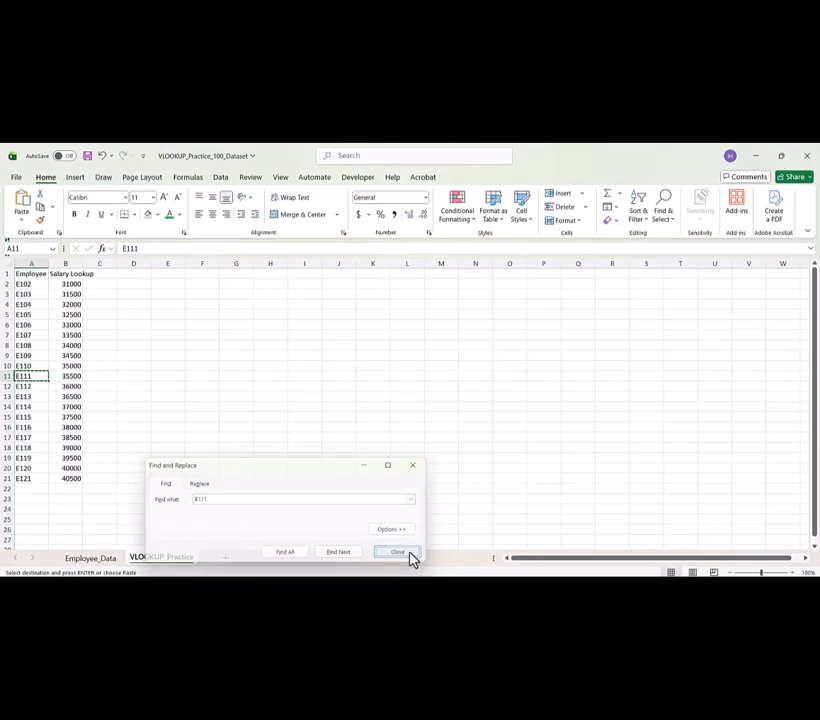
pyautogui.press('Escape')
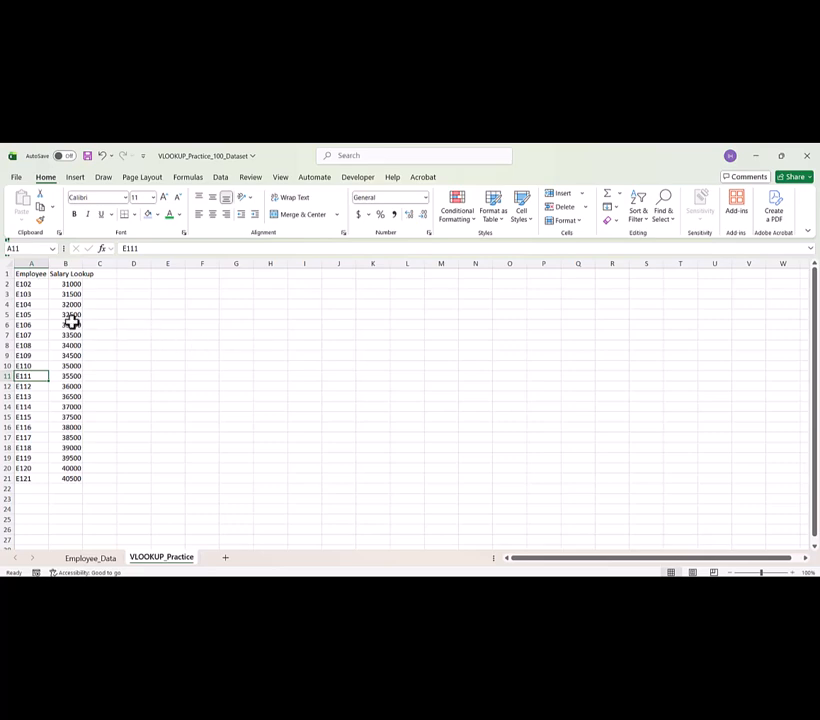
# Replace the employee ID in A2 of VLOOKUP_Practice with the ID of the first employee listed on Employee_Data
pyautogui.click(70, 285)
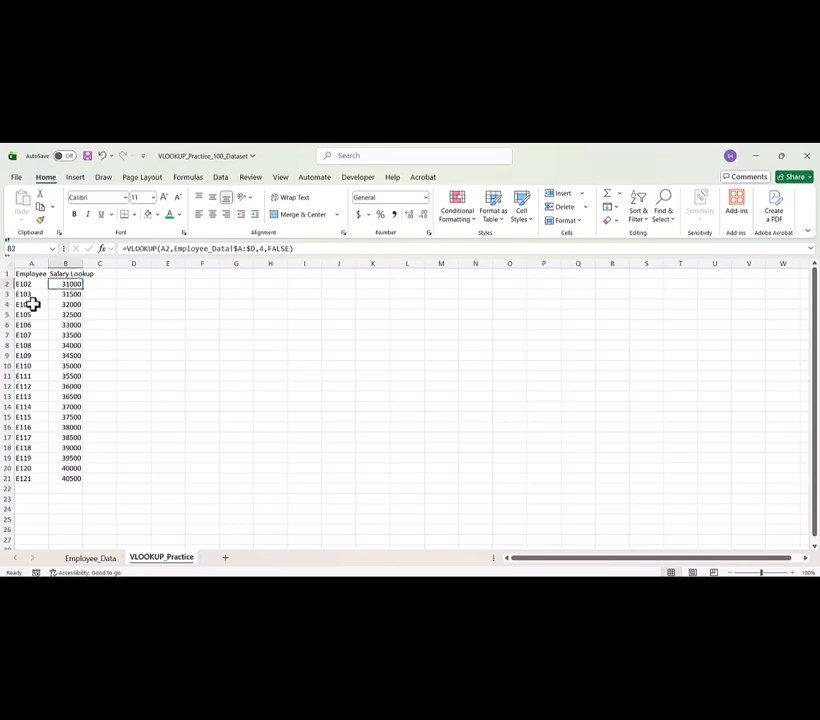
pyautogui.click(25, 284)
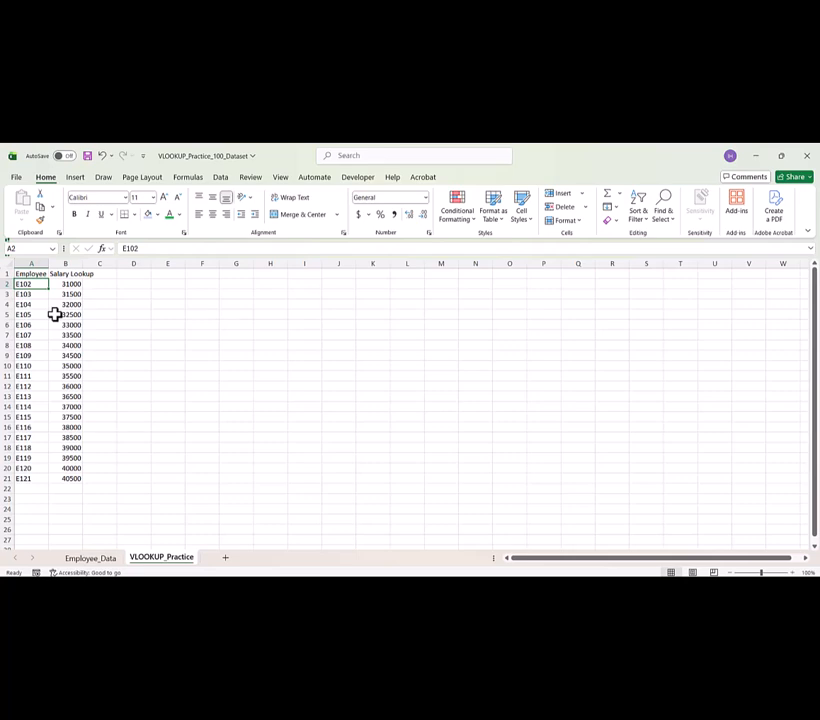
pyautogui.press('BackSpace')
pyautogui.write('E10')
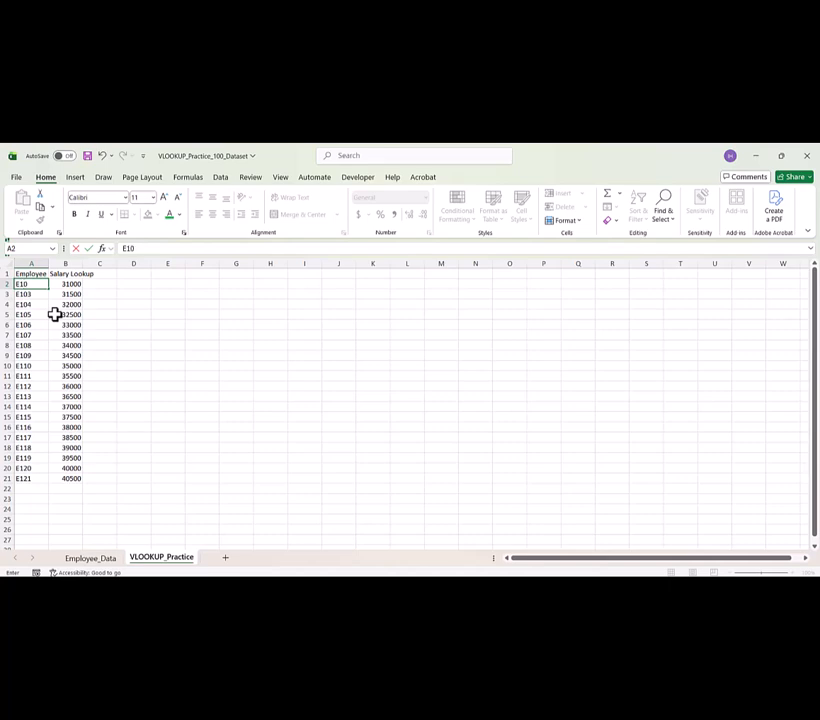
pyautogui.write('1')
pyautogui.press('Return')
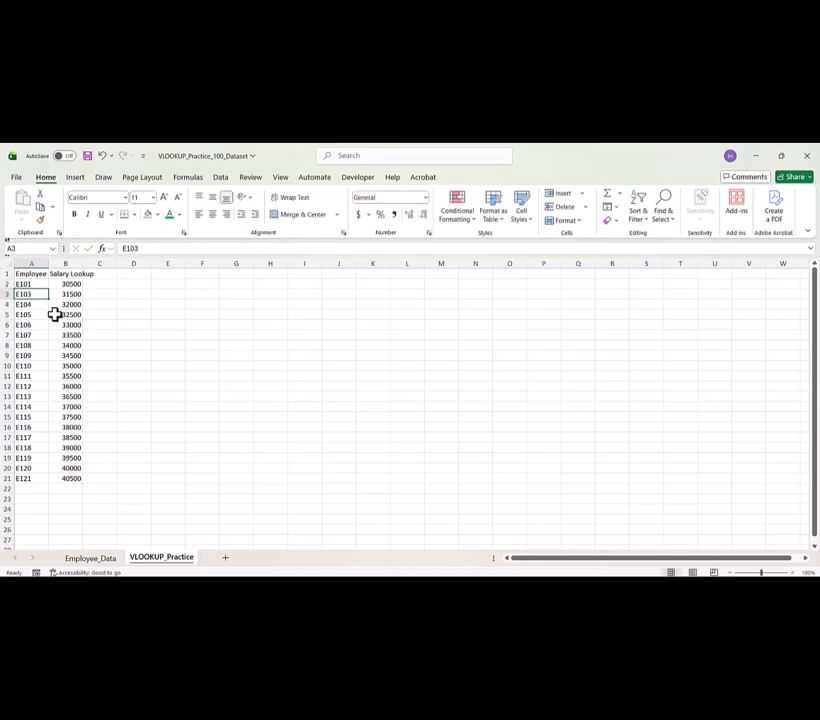
# Check the B2 lookup result for the new ID in A2 against that employee's salary on the Employee_Data sheet
pyautogui.press('Up')
pyautogui.press('Right')
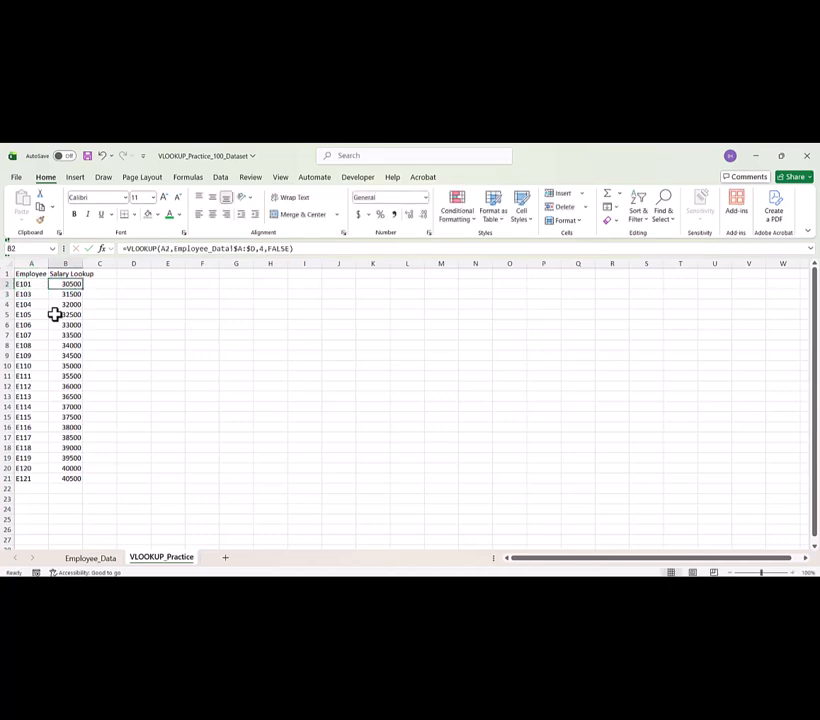
pyautogui.press('Left')
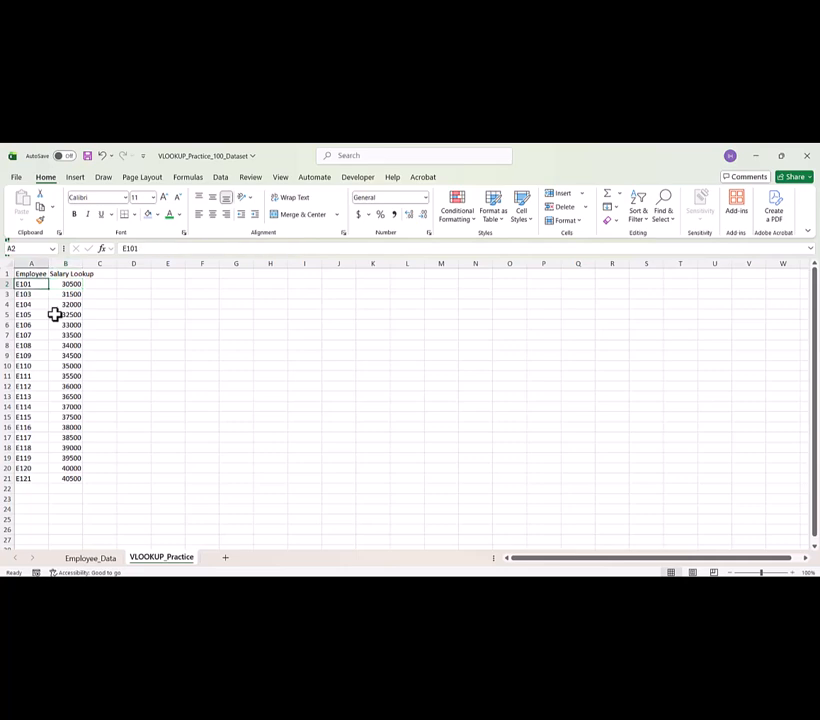
pyautogui.press('Right')
pyautogui.press('Left')
pyautogui.press('Right')
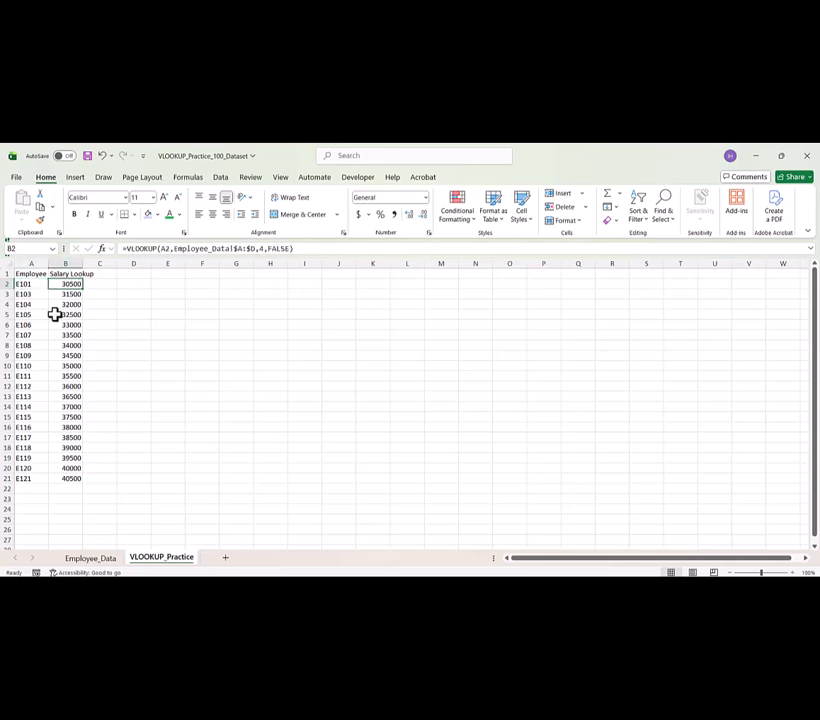
pyautogui.press('Left')
pyautogui.press('Right')
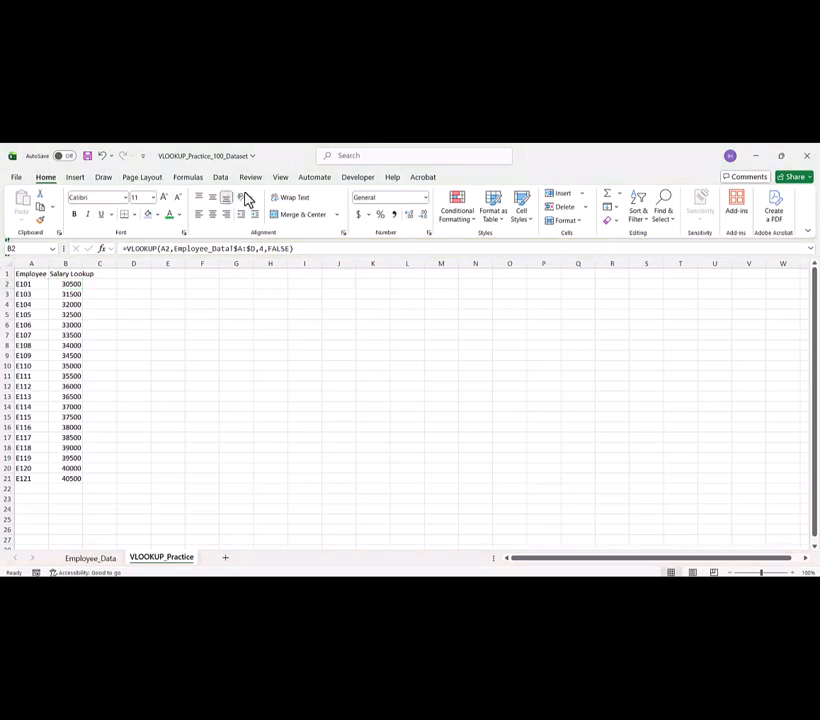
pyautogui.hotkey('ctrl', 'pageup')
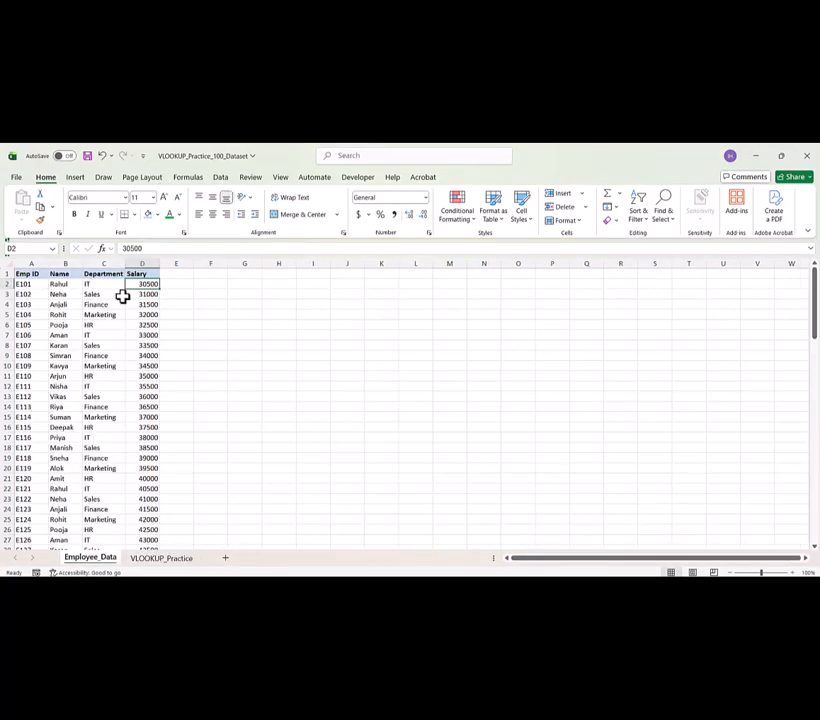